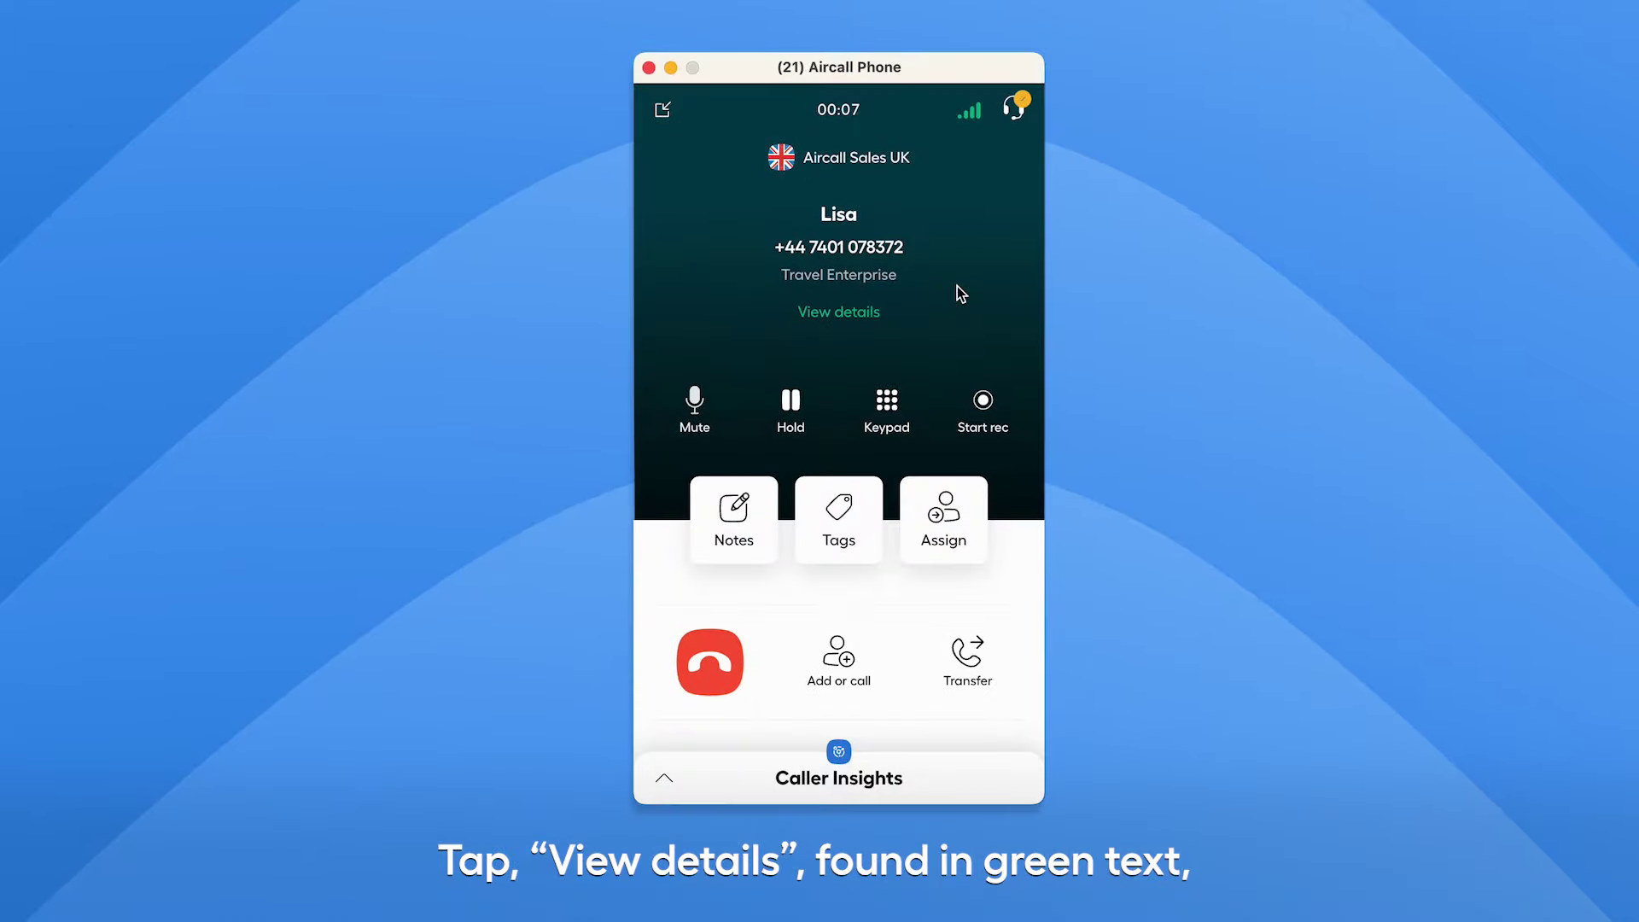
# Open Lisa's contact details from the View details link under her company name
pyautogui.click(861, 313)
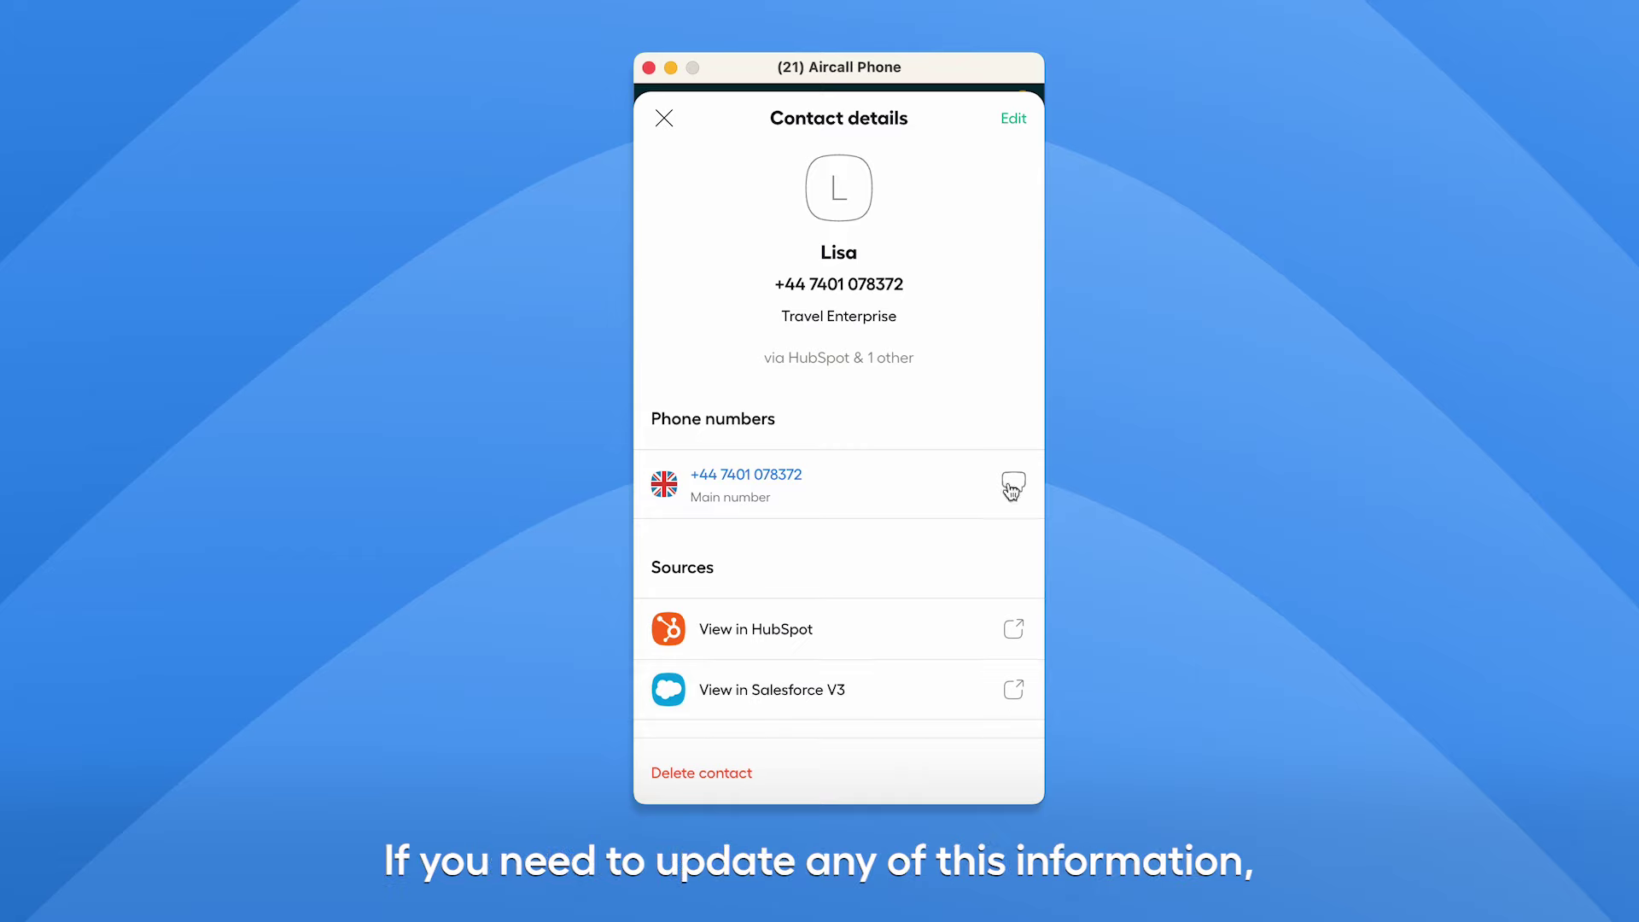
# Show the Edit dropdown listing HubSpot, Salesforce V3 and Aircall options for Lisa
pyautogui.click(1011, 124)
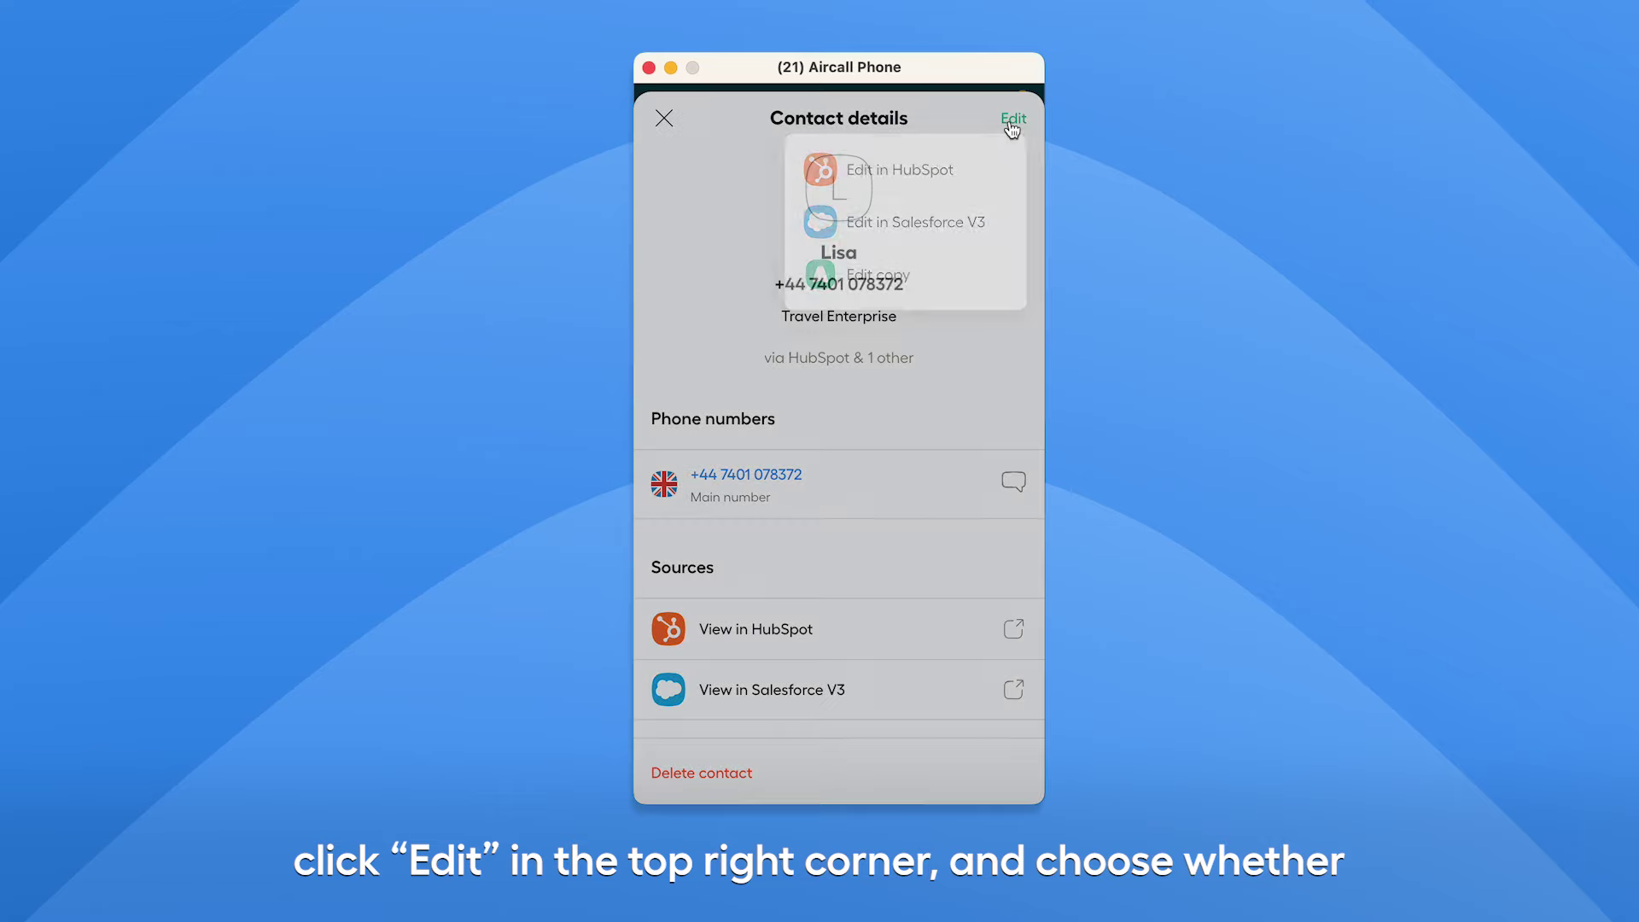